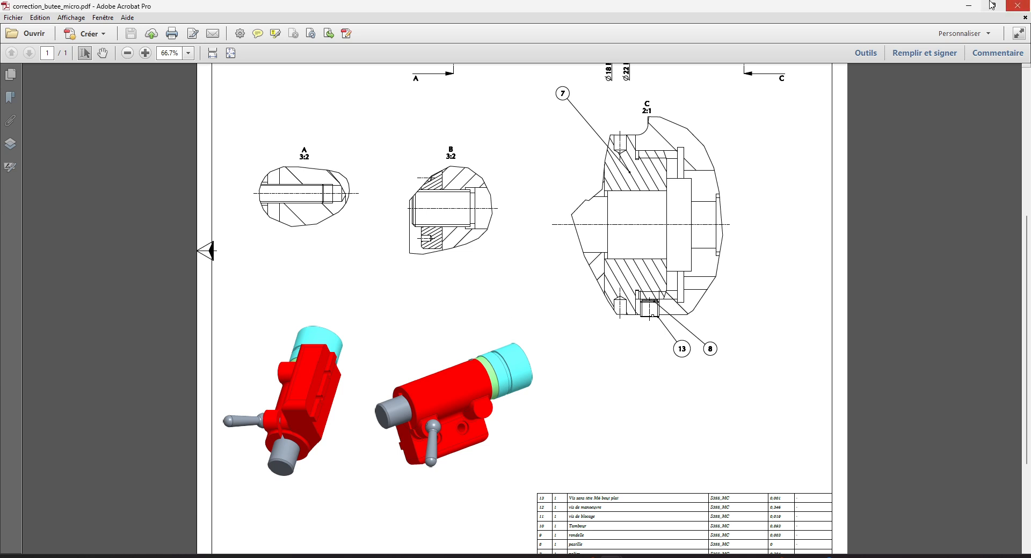
# - Switch from the PDF drawing to the BUTÉE_MICRO_1_DEPART_D_ENS assembly in Creo and deactivate section C
pyautogui.click(970, 6)
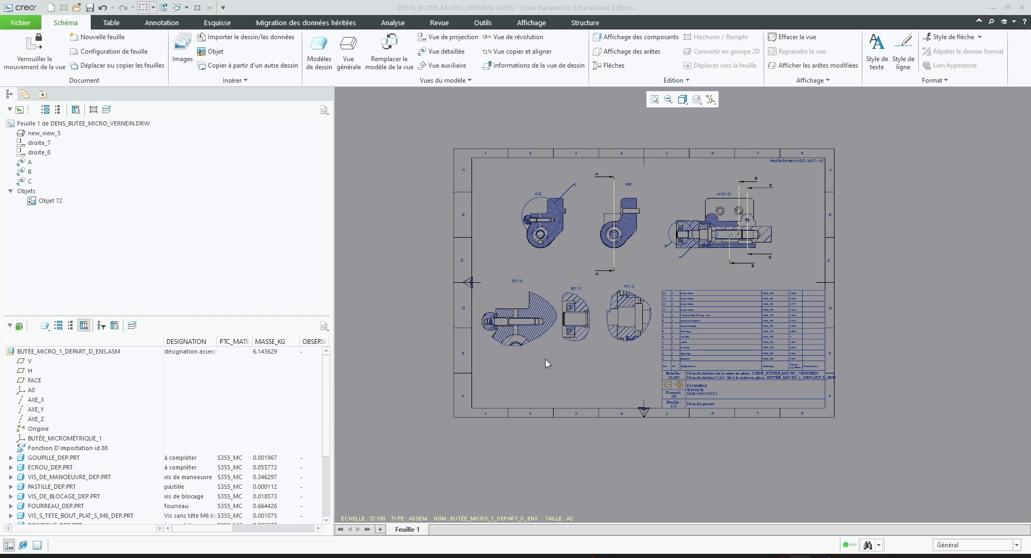
pyautogui.click(176, 7)
pyautogui.click(215, 36)
pyautogui.scroll(4, 522, 279)
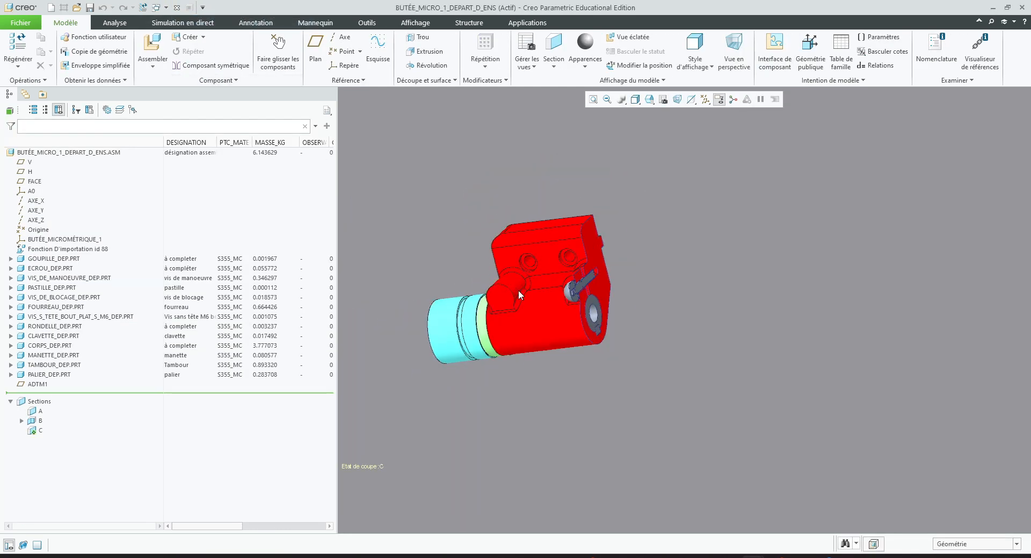
pyautogui.moveTo(522, 279); pyautogui.dragTo(536, 280, button='middle')
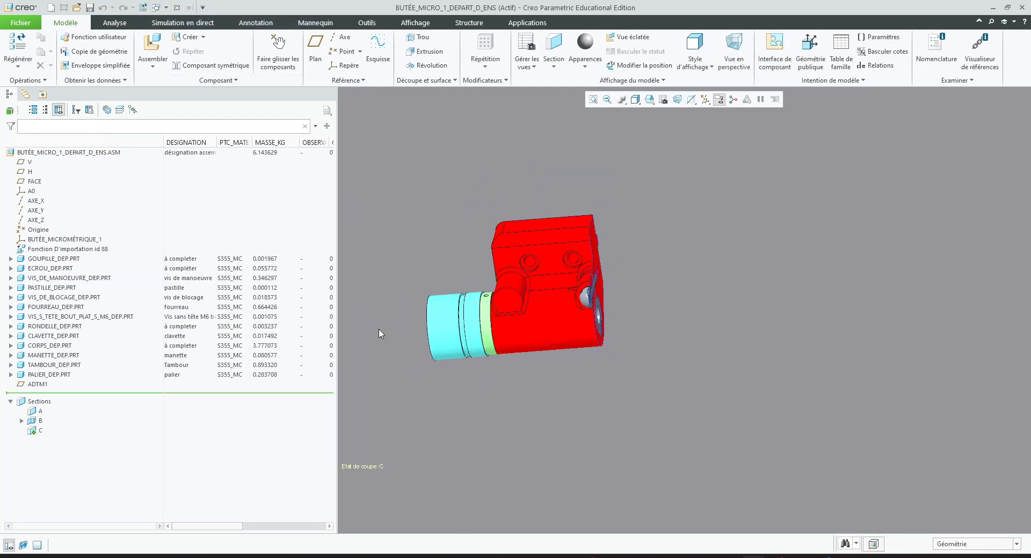
pyautogui.rightClick(43, 433)
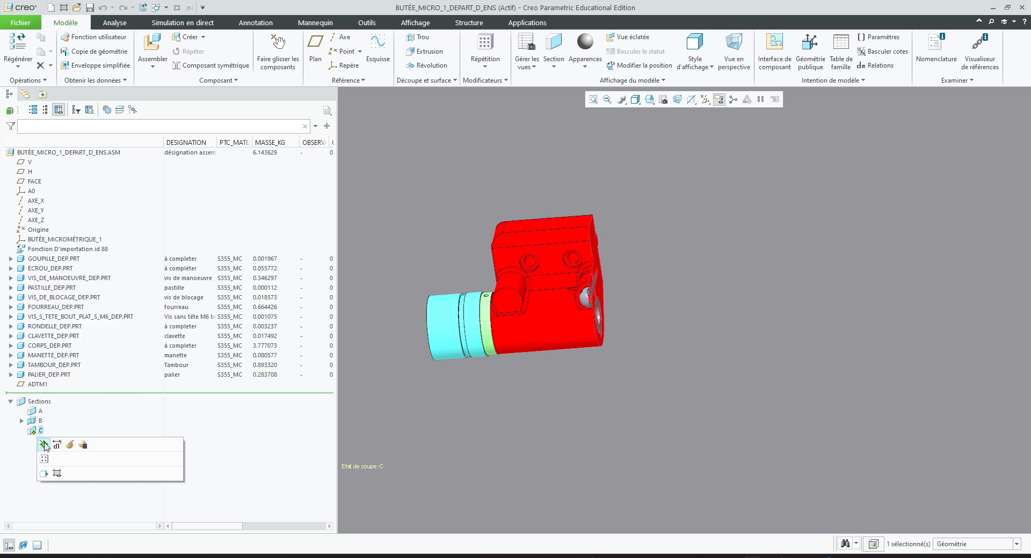
pyautogui.click(44, 445)
# - Orbit the assembly to a perspective orientation showing the handle, the mounting block and the screw end in front
pyautogui.moveTo(543, 290); pyautogui.dragTo(622, 316, button='middle')
pyautogui.scroll(5, 620, 313)
pyautogui.scroll(-6, 581, 276)
pyautogui.moveTo(538, 241); pyautogui.dragTo(590, 260, button='middle')
pyautogui.scroll(4, 589, 259)
pyautogui.scroll(-4, 553, 235)
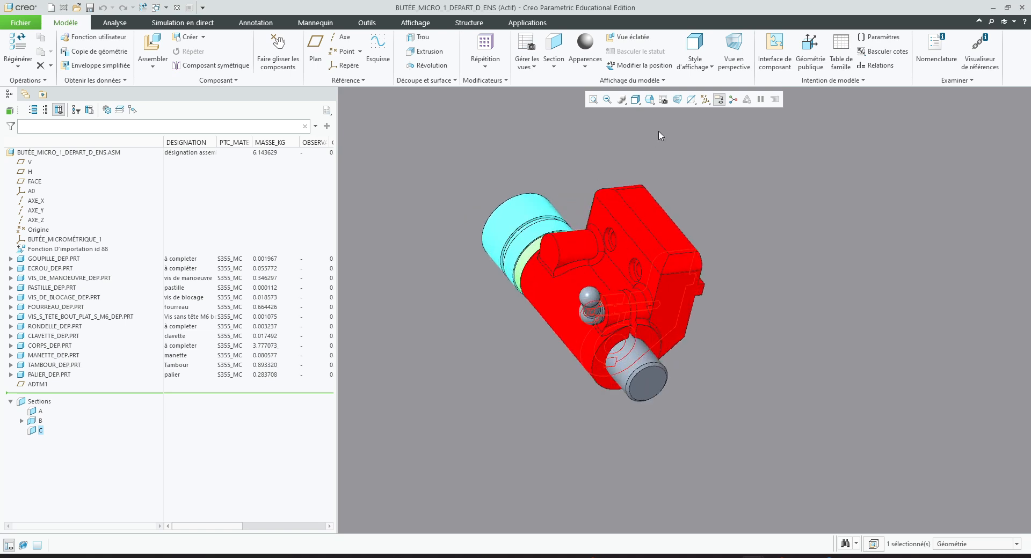
# - Start a custom reorientation of the model view with the type Orientation dynamique
pyautogui.click(649, 100)
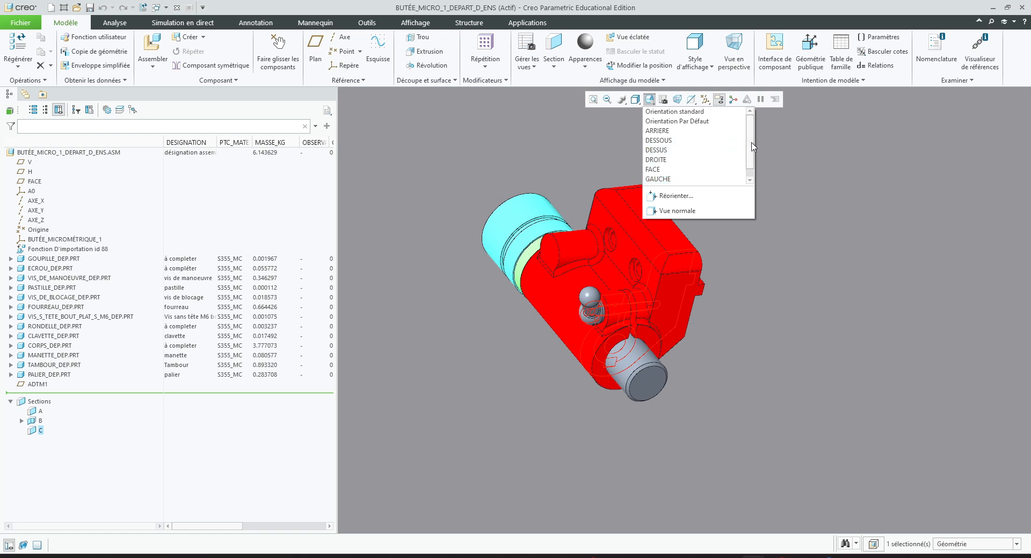
pyautogui.scroll(-1, 755, 163)
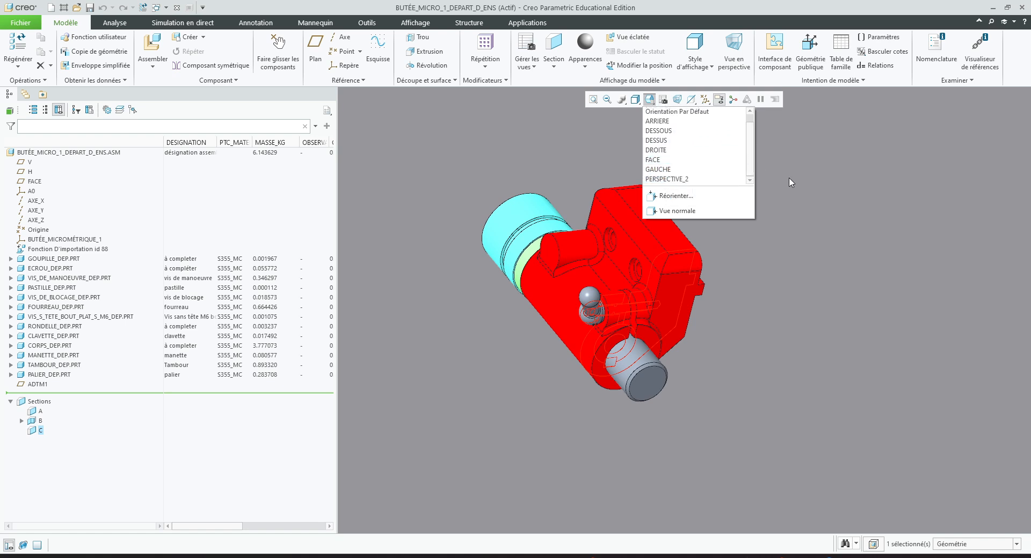
pyautogui.click(676, 195)
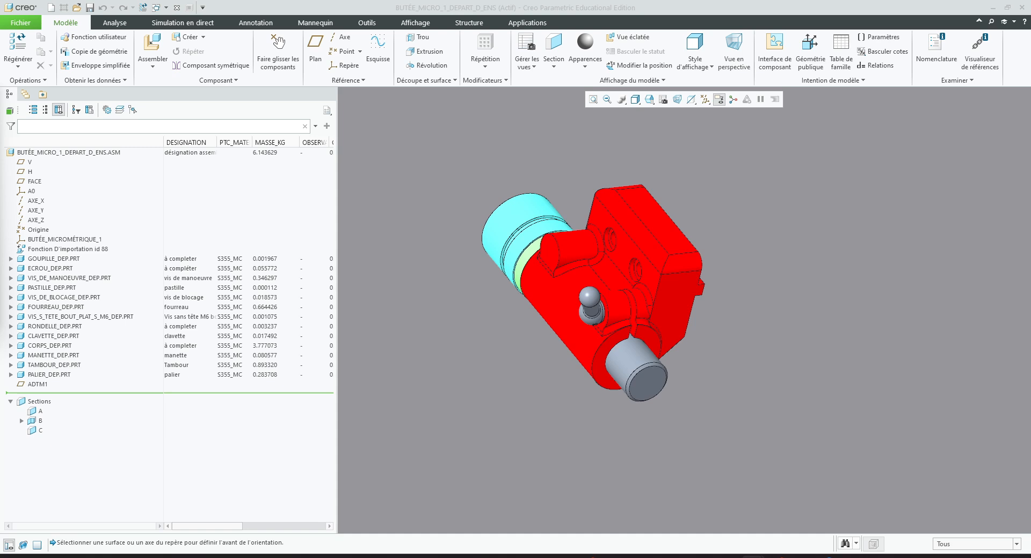
pyautogui.moveTo(237, 114); pyautogui.dragTo(927, 140)
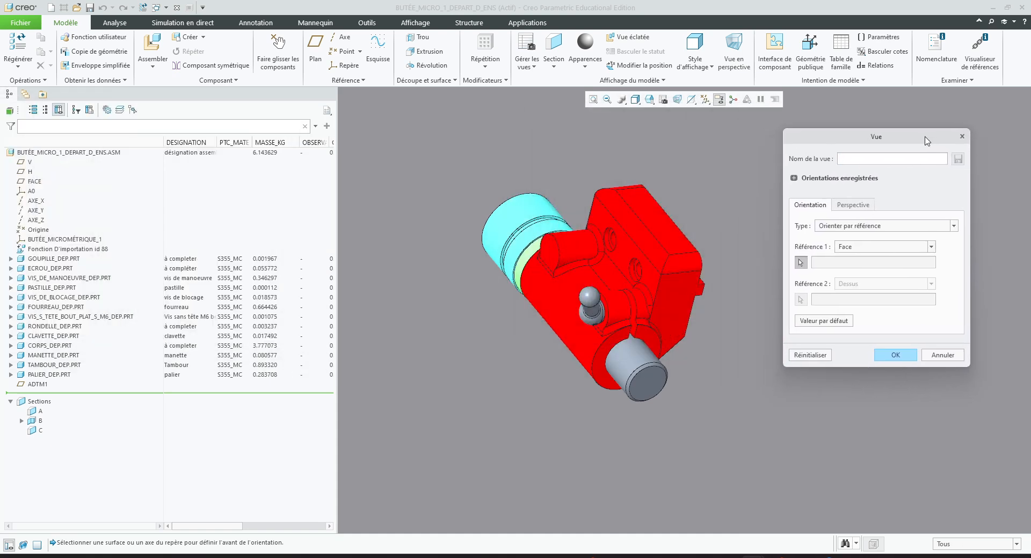
pyautogui.click(951, 229)
pyautogui.click(953, 228)
pyautogui.click(845, 230)
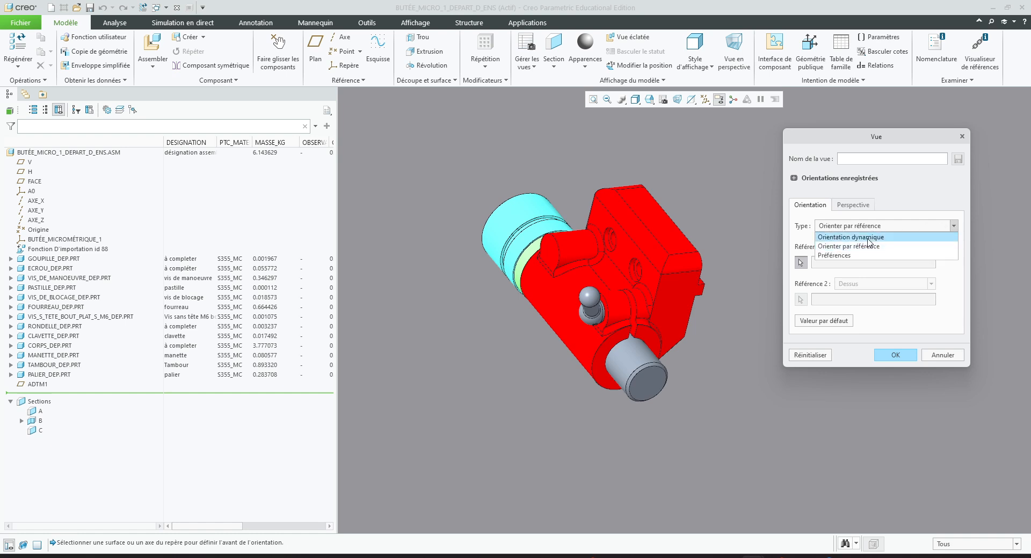
pyautogui.click(871, 237)
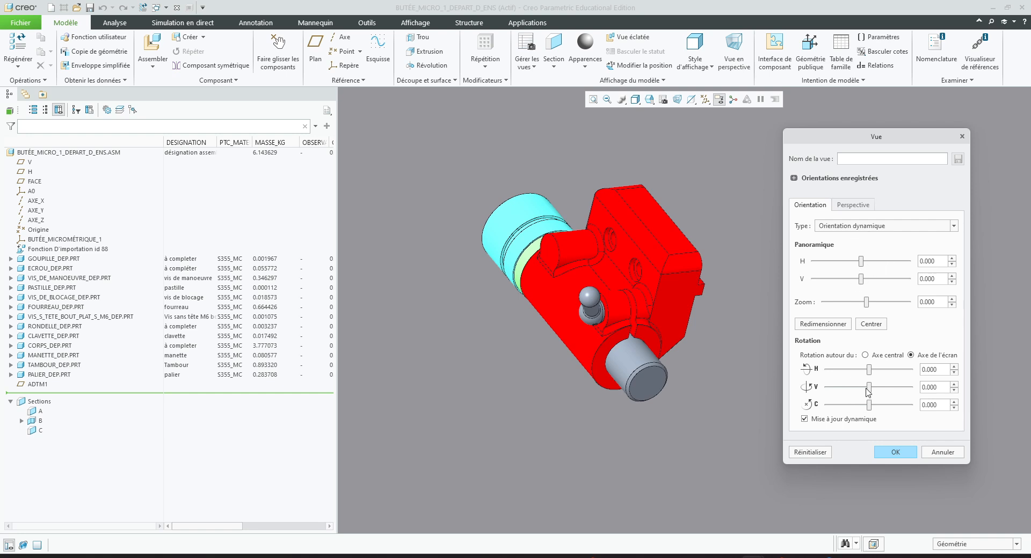
# - Rotate the view to -9 about the C screen axis and fine-tune the perspective orientation
pyautogui.scroll(2, 636, 359)
pyautogui.scroll(-2, 639, 347)
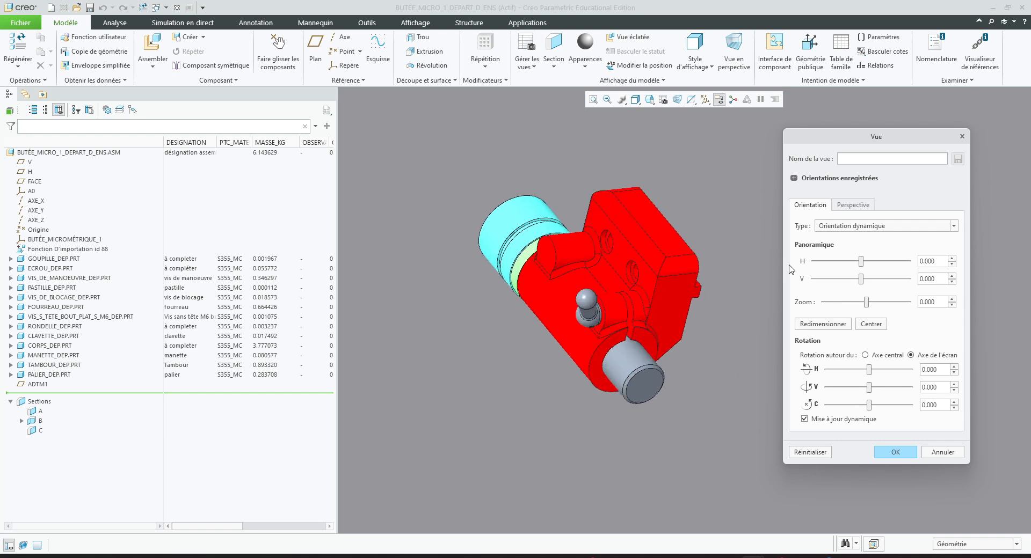
pyautogui.moveTo(863, 264); pyautogui.dragTo(863, 264)
pyautogui.moveTo(867, 374); pyautogui.dragTo(868, 407)
pyautogui.moveTo(667, 297); pyautogui.dragTo(687, 298, button='middle')
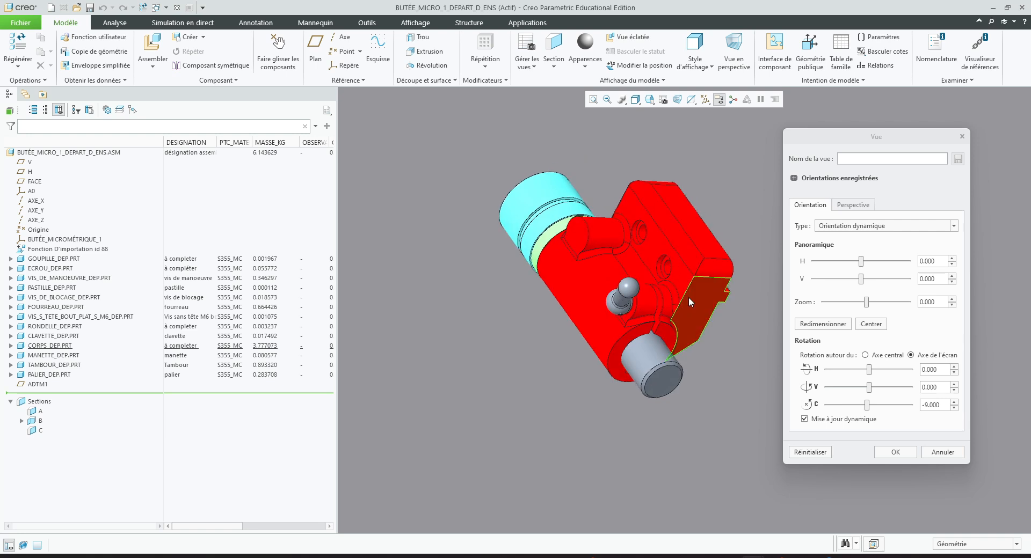
pyautogui.scroll(2, 688, 274)
pyautogui.scroll(-3, 687, 266)
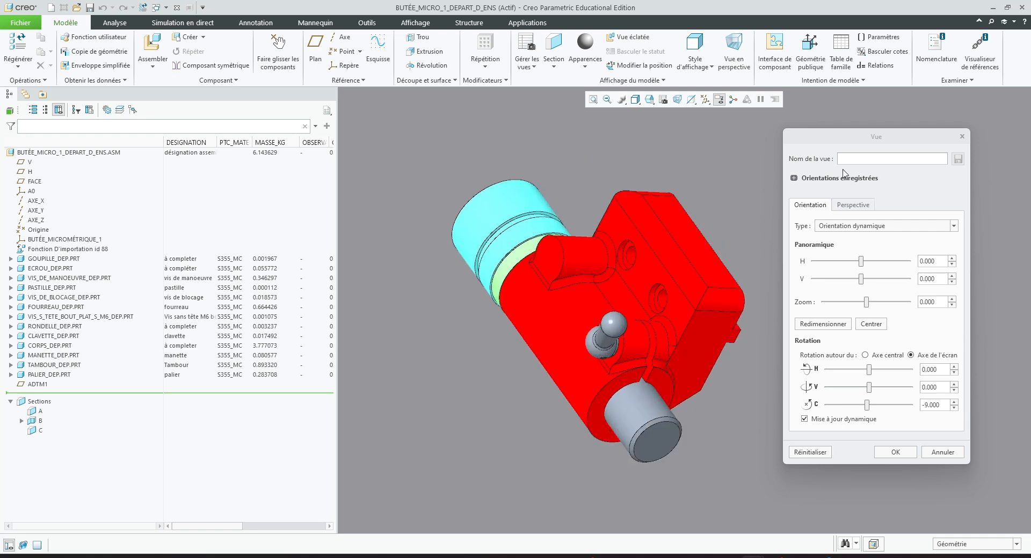
# - Save the orientation under the view name perpective_3 and finish the reorientation
pyautogui.click(868, 159)
pyautogui.write('p')
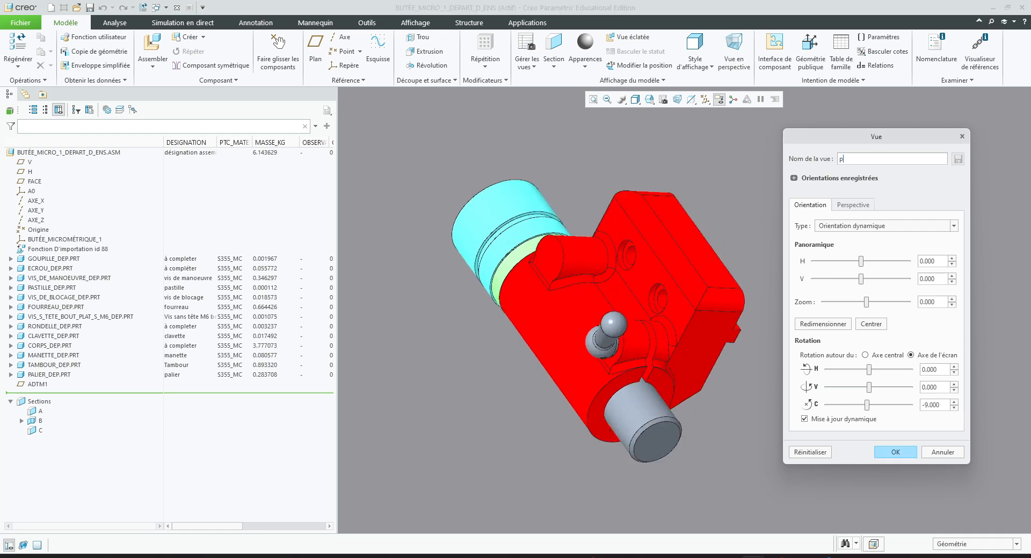
pyautogui.write('erpective_3')
pyautogui.press('Return')
pyautogui.click(895, 453)
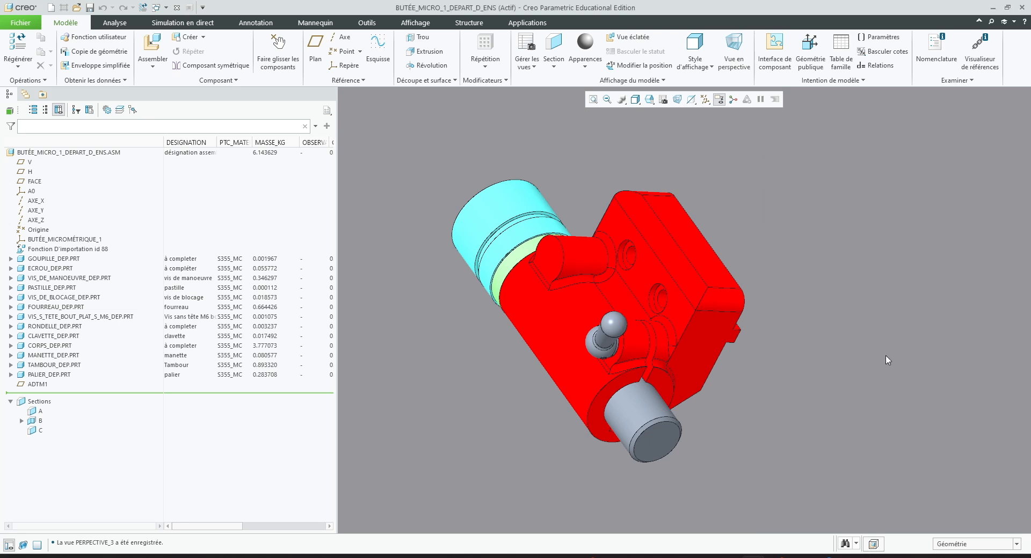
# - Orbit the assembly away and recall the saved PERPECTIVE_3 orientation to check it
pyautogui.scroll(3, 615, 194)
pyautogui.moveTo(570, 198); pyautogui.dragTo(573, 156, button='middle')
pyautogui.click(649, 99)
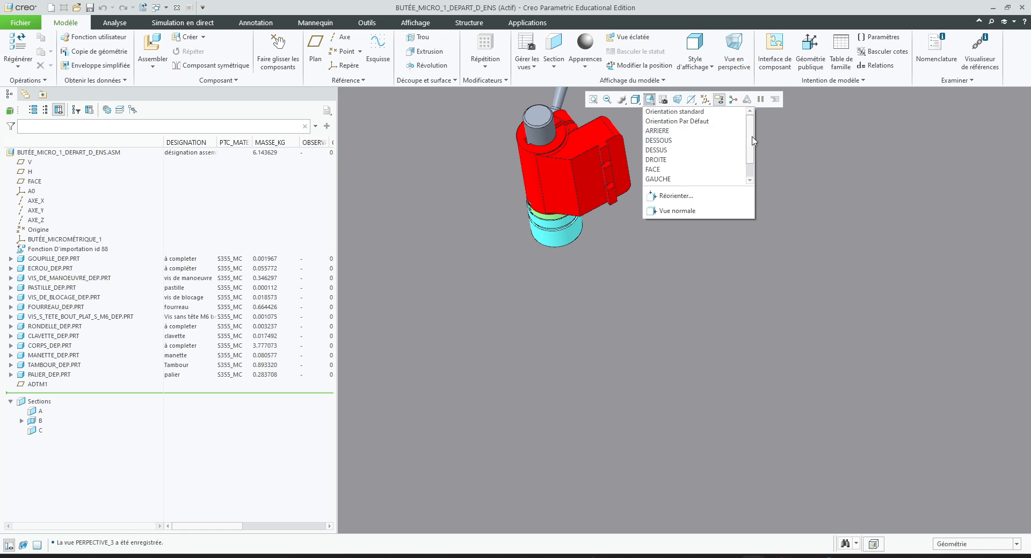
pyautogui.scroll(-1, 750, 169)
pyautogui.moveTo(749, 169); pyautogui.dragTo(750, 179)
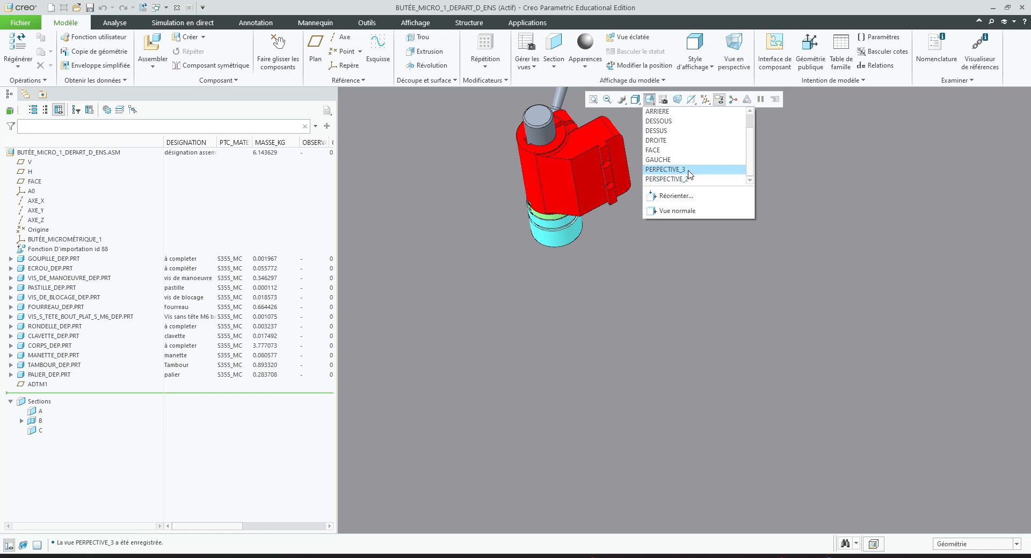
pyautogui.click(688, 171)
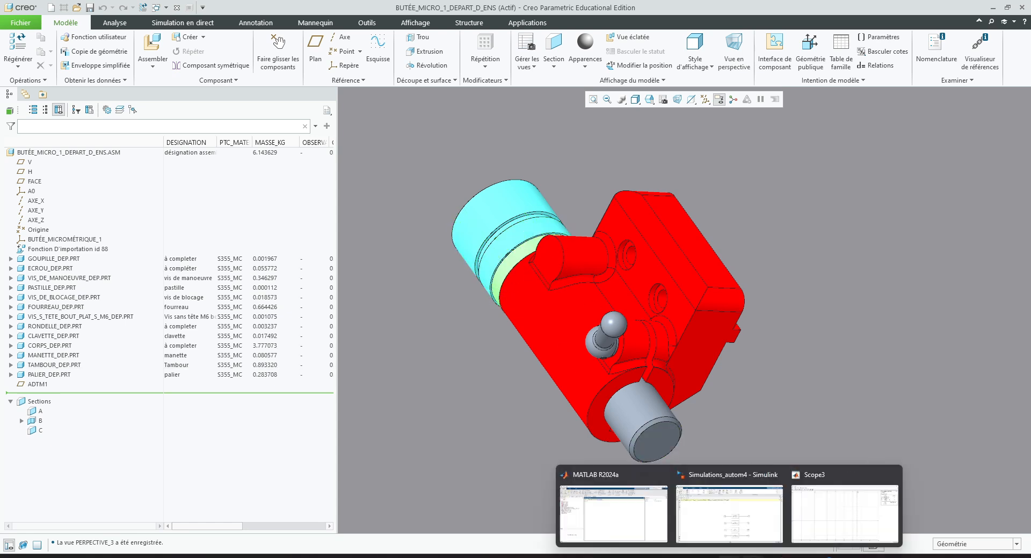
# - Switch to the DENS_BUTEE_MICRO_VERNEIN drawing and place a general view with no combined state below detail views C and B
pyautogui.click(157, 8)
pyautogui.click(178, 31)
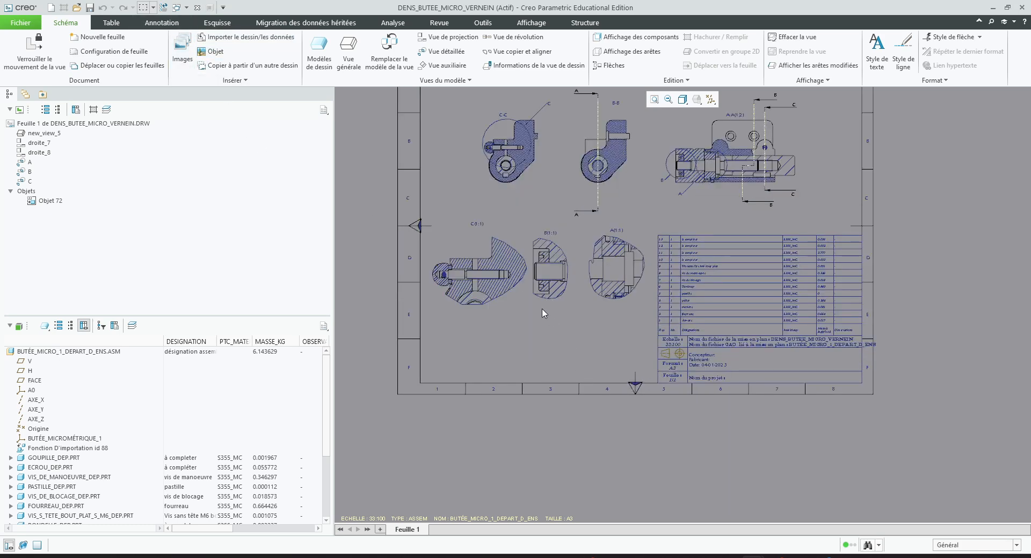
pyautogui.click(348, 51)
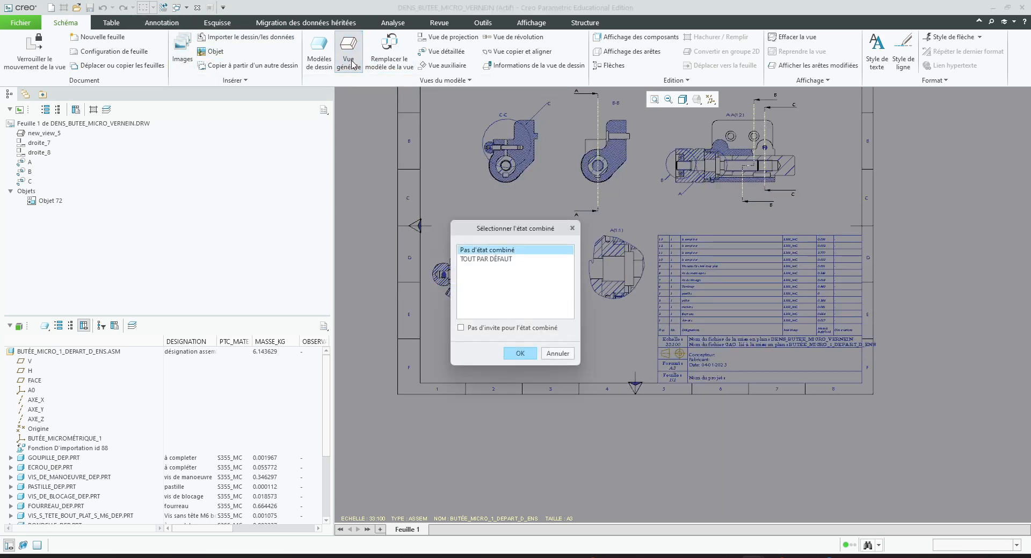
pyautogui.click(518, 357)
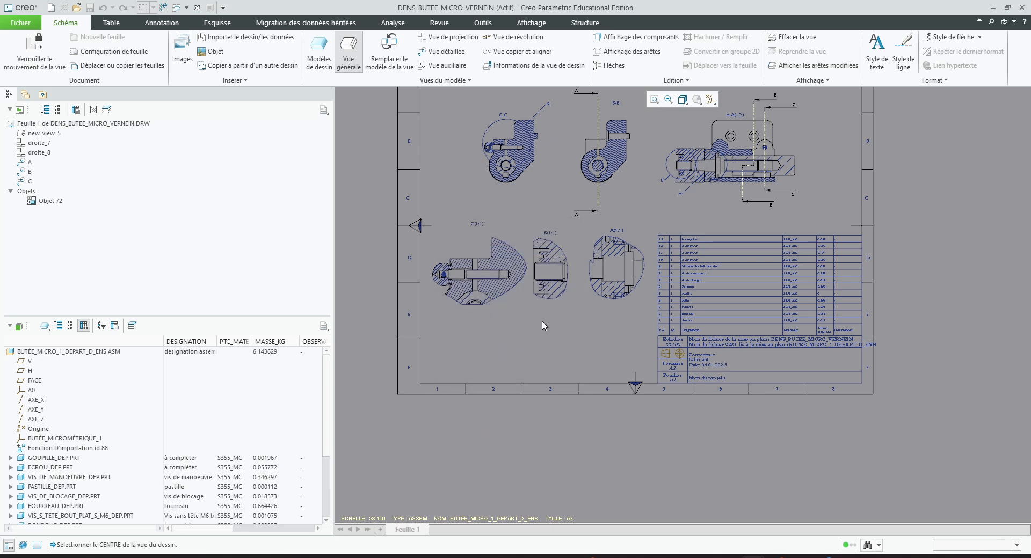
pyautogui.click(501, 355)
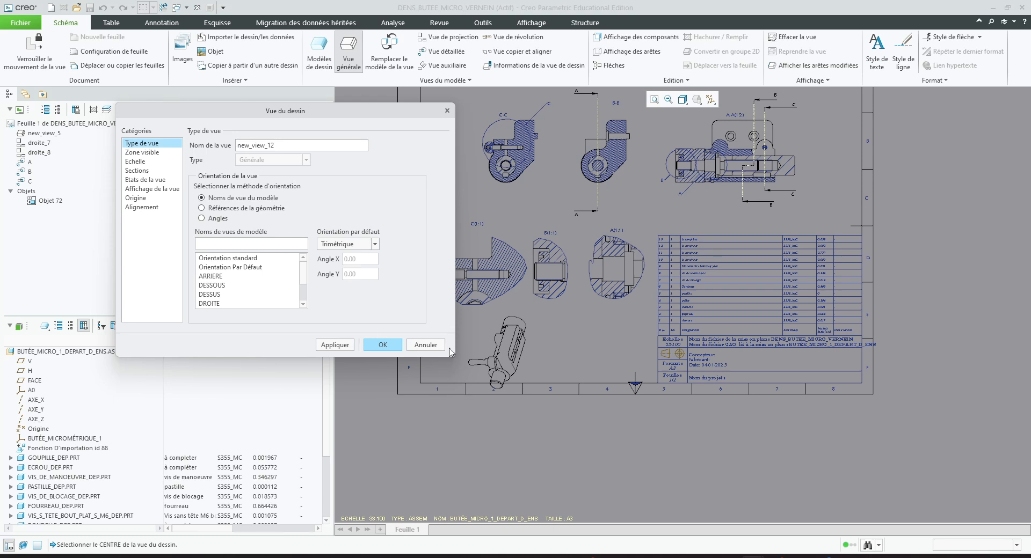
# - Apply the saved model orientation PERPECTIVE_3 to the new general view
pyautogui.scroll(-2, 501, 354)
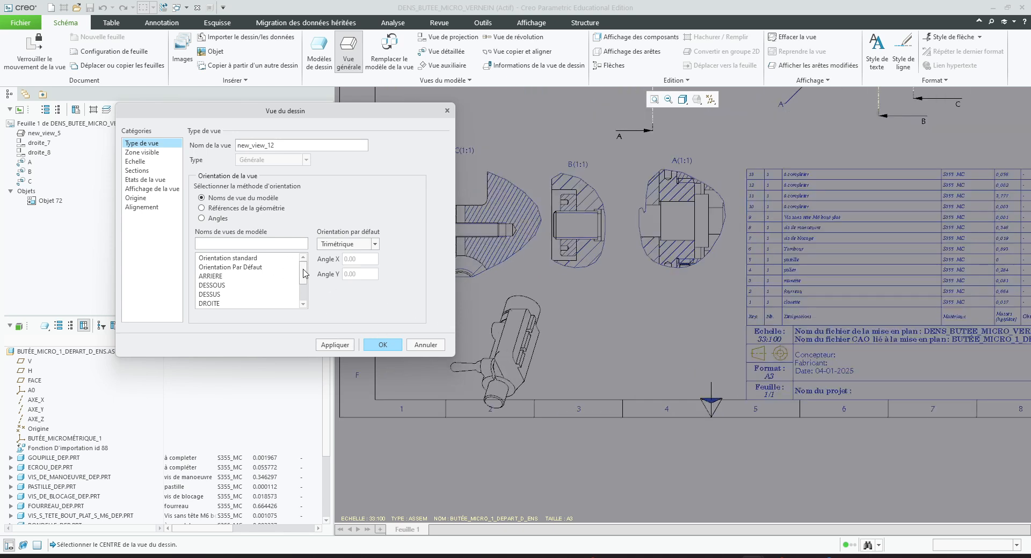
pyautogui.scroll(-4, 239, 290)
pyautogui.click(238, 294)
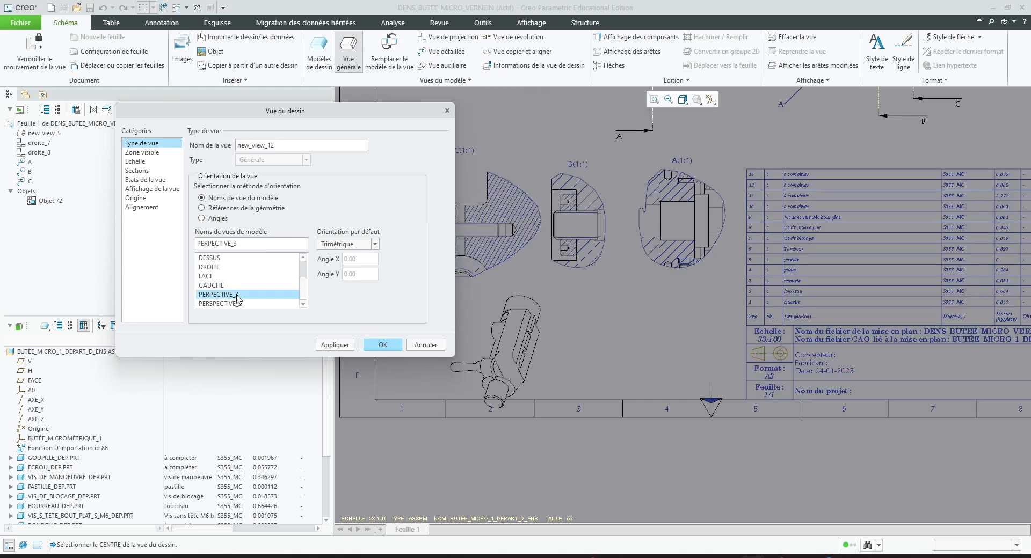
pyautogui.click(335, 344)
pyautogui.scroll(-3, 537, 346)
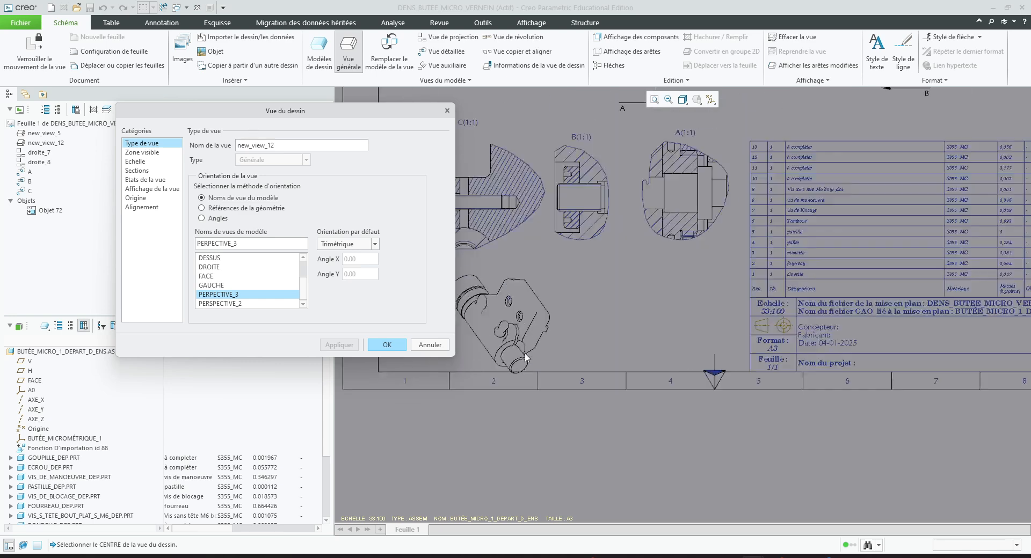
pyautogui.scroll(2, 537, 346)
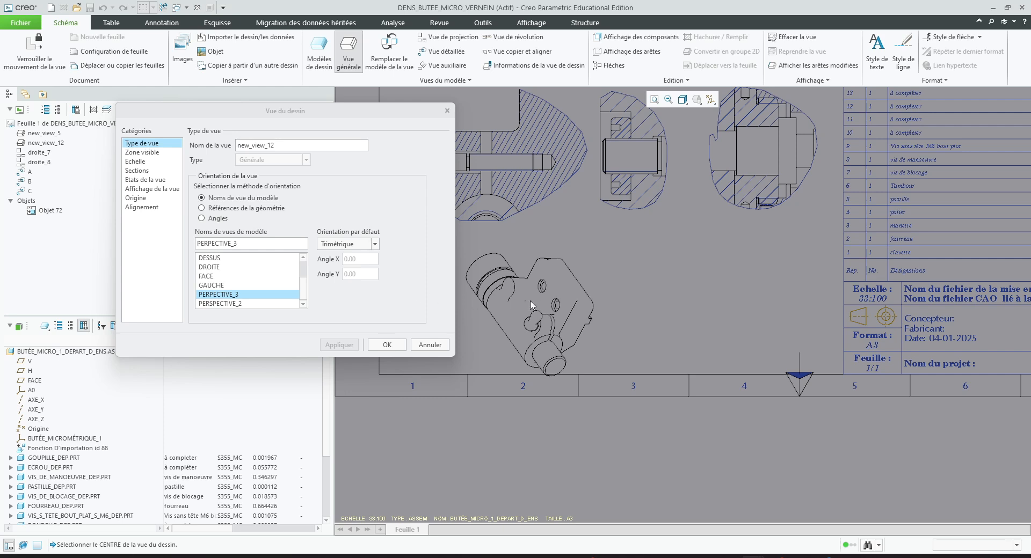
# - Set the new view's display style to Ombrage avec des arêtes with Solide tangent edges and finish the view definition
pyautogui.click(149, 189)
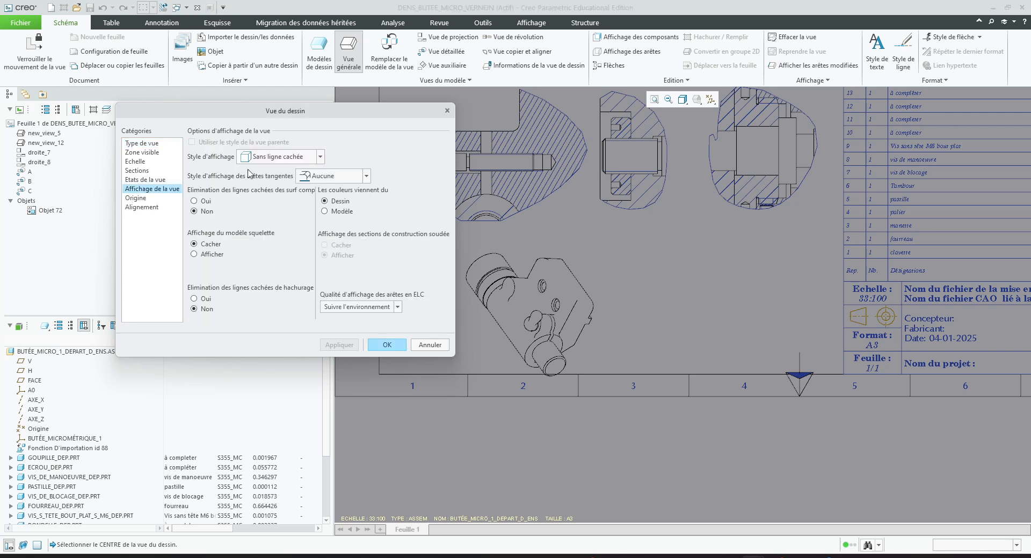
pyautogui.click(320, 161)
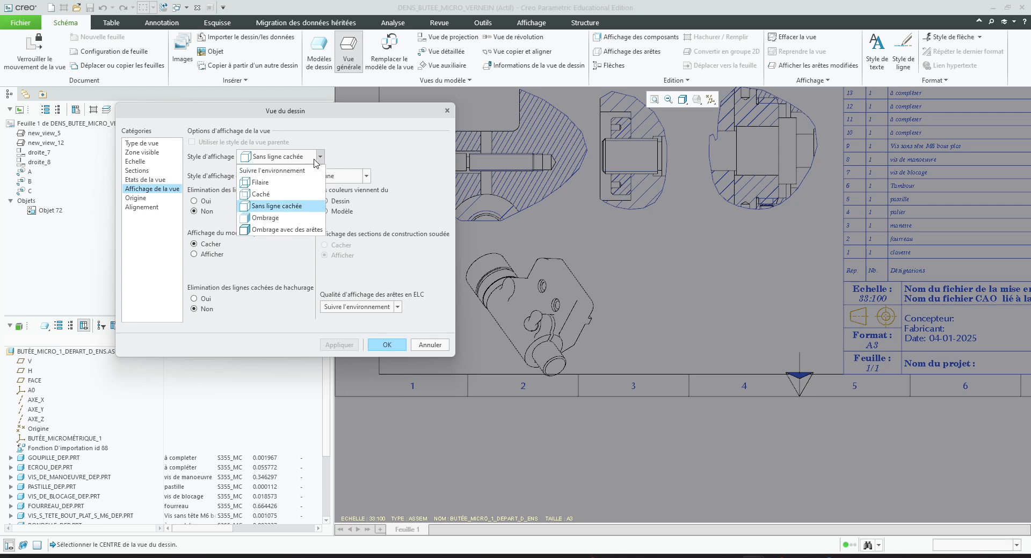
pyautogui.click(299, 228)
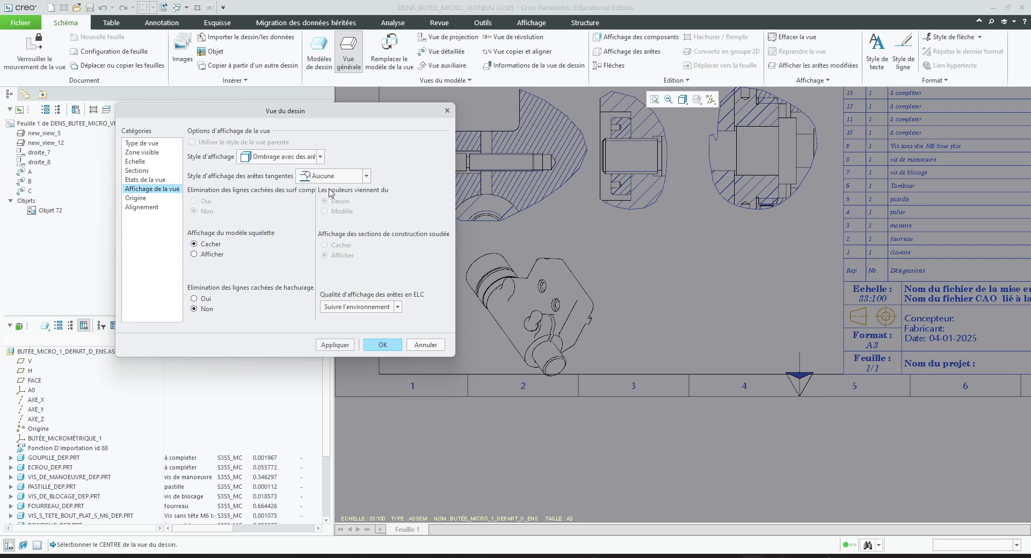
pyautogui.click(367, 177)
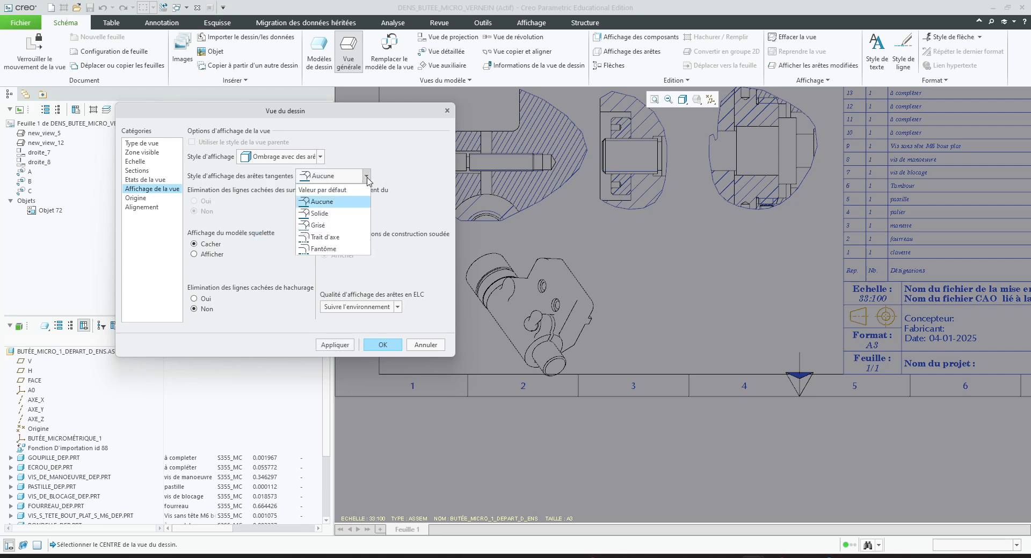
pyautogui.click(343, 213)
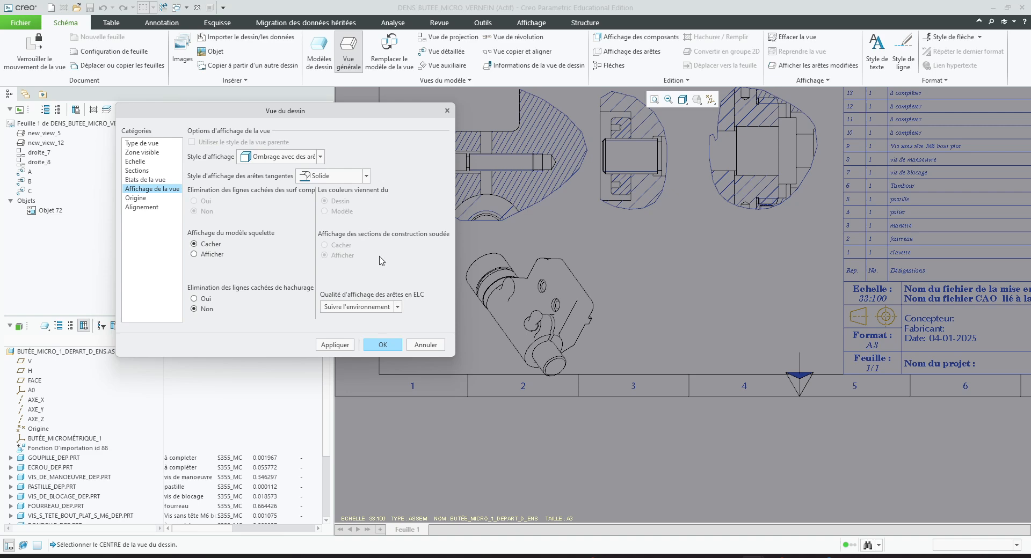
pyautogui.click(335, 346)
pyautogui.scroll(-2, 504, 305)
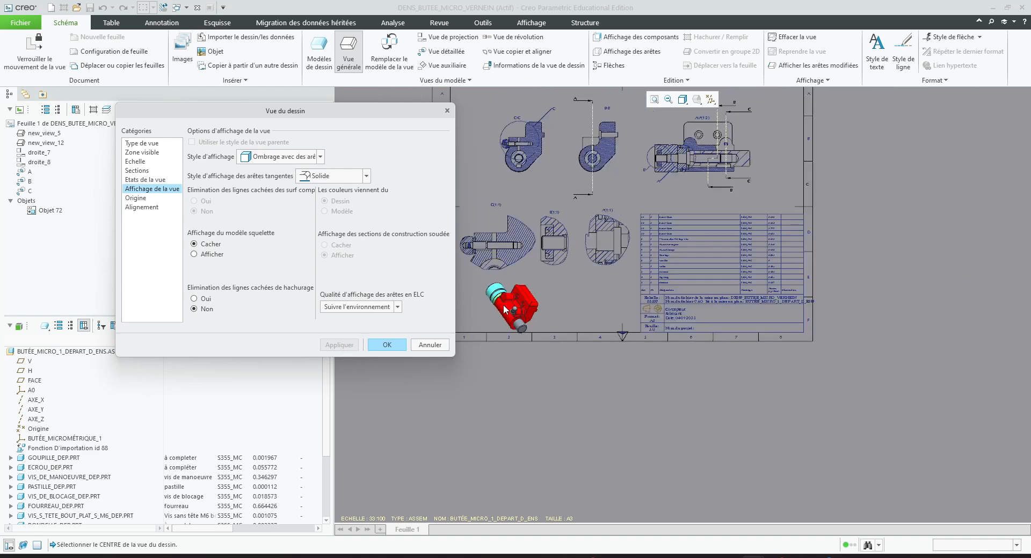
pyautogui.scroll(3, 503, 305)
pyautogui.scroll(-2, 492, 334)
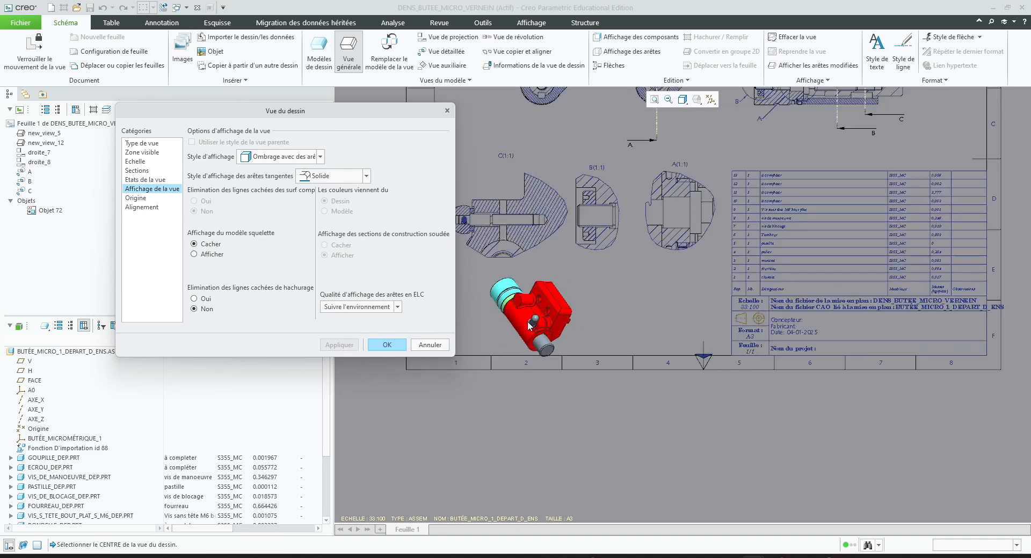
pyautogui.click(387, 345)
# - Shift the new perspective view slightly right and up, and move detail view C higher on the sheet
pyautogui.moveTo(534, 315); pyautogui.dragTo(554, 305)
pyautogui.scroll(2, 556, 303)
pyautogui.scroll(-2, 557, 204)
pyautogui.moveTo(557, 204); pyautogui.dragTo(527, 206, button='middle')
pyautogui.click(480, 219)
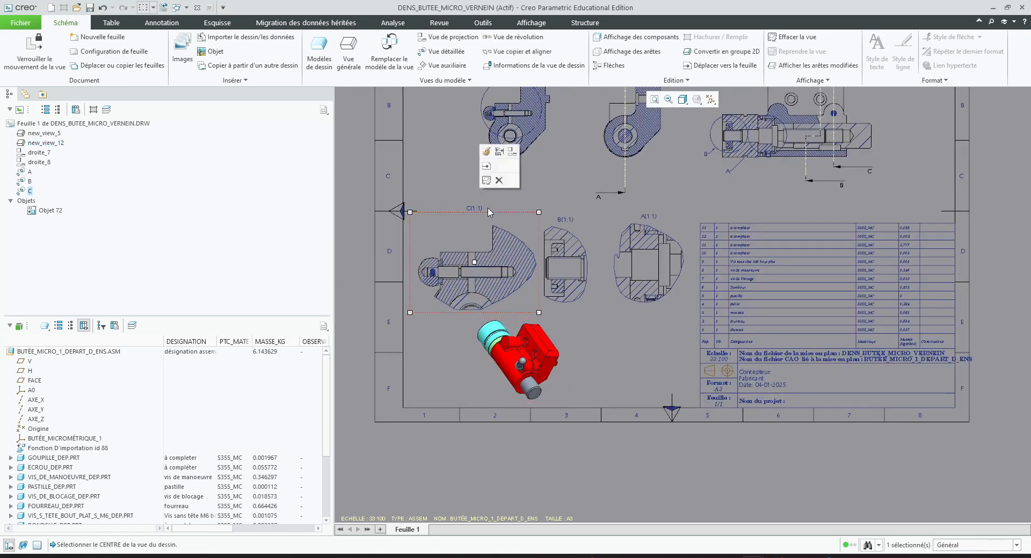
pyautogui.moveTo(542, 236); pyautogui.dragTo(544, 203)
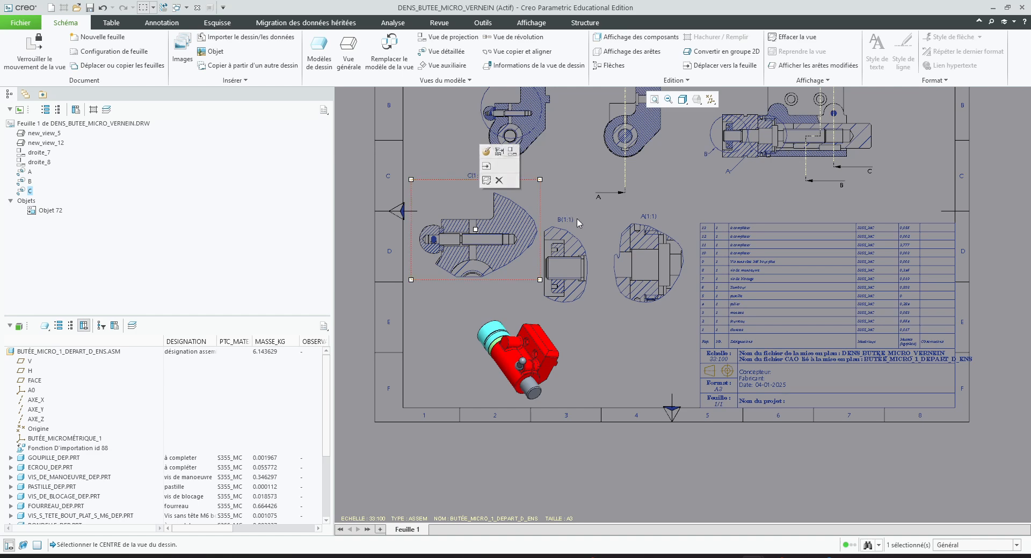
# - Move detail view B upward on the sheet, between detail views C and A
pyautogui.doubleClick(584, 231)
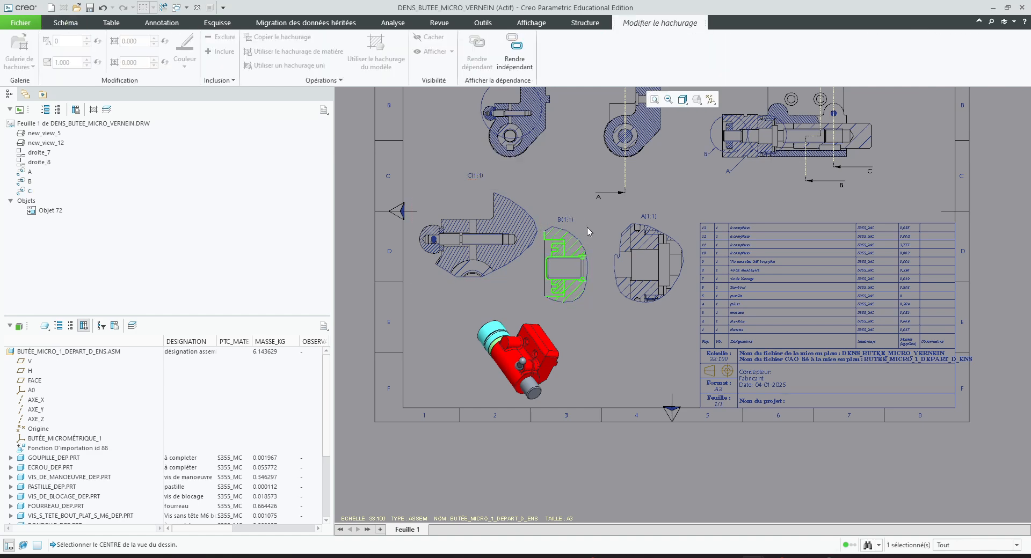
pyautogui.scroll(-4, 589, 232)
pyautogui.click(525, 229)
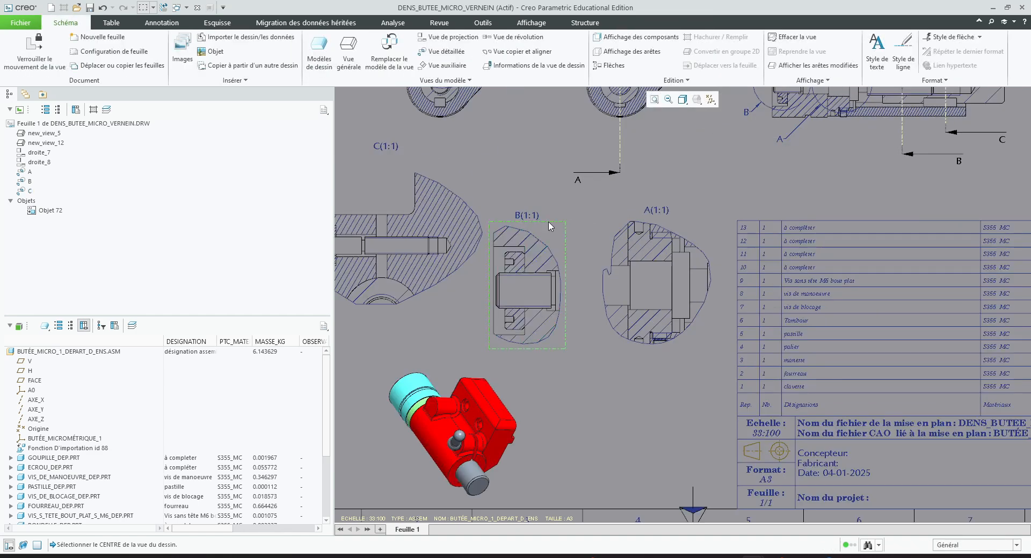
pyautogui.moveTo(549, 226); pyautogui.dragTo(558, 194)
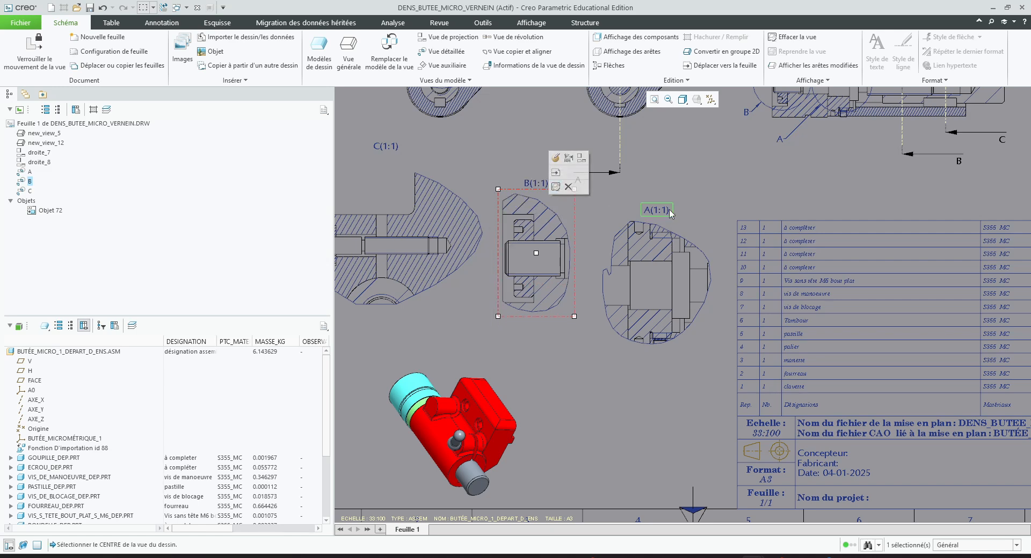
# - Move detail view A up and slightly right so that it sits level with detail view B
pyautogui.doubleClick(699, 235)
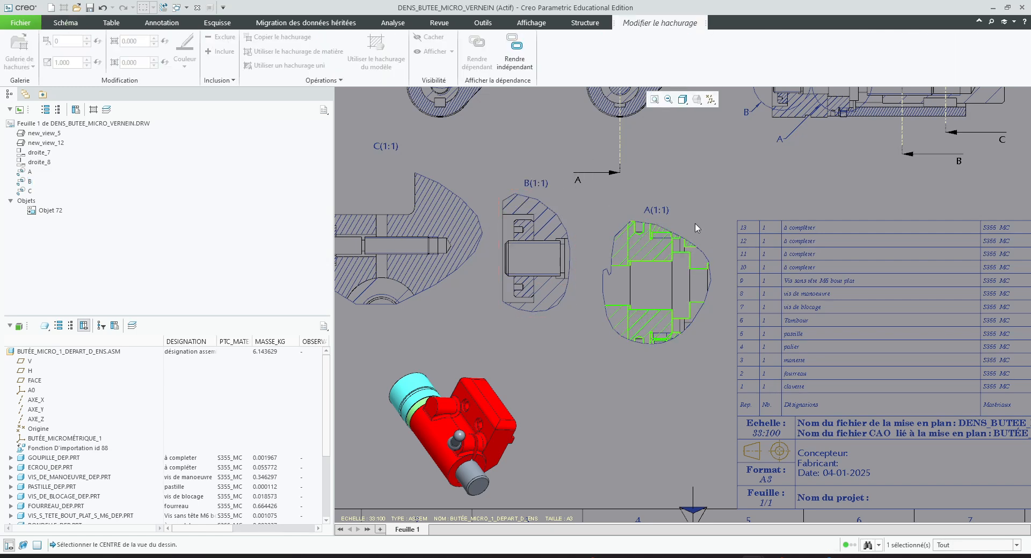
pyautogui.click(661, 184)
pyautogui.click(701, 203)
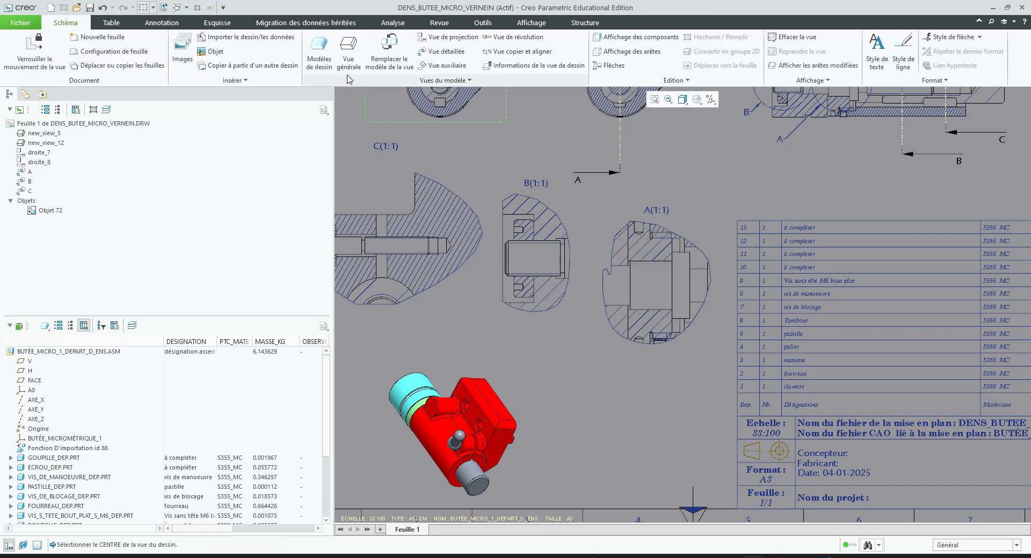
pyautogui.scroll(2, 693, 273)
pyautogui.scroll(-2, 709, 280)
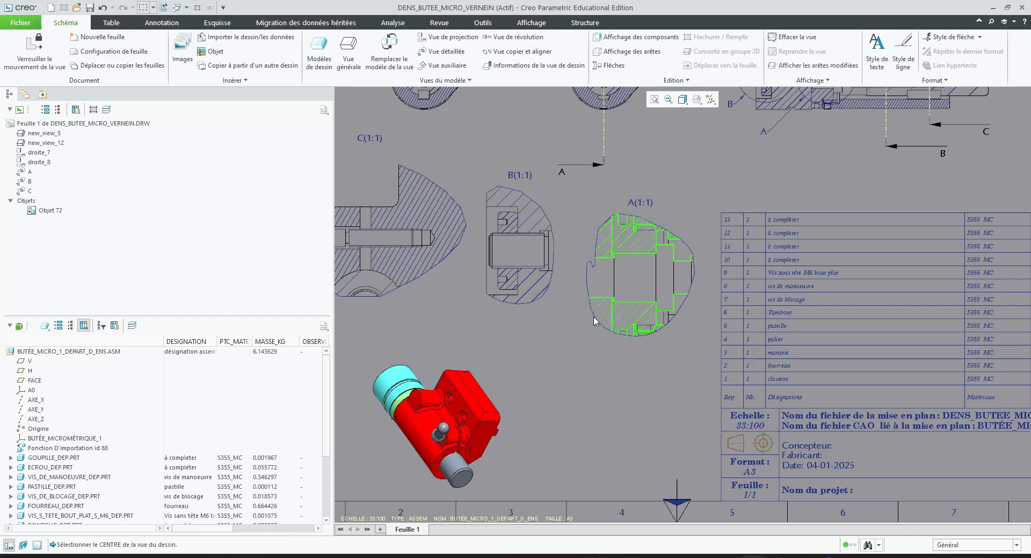
pyautogui.doubleClick(585, 344)
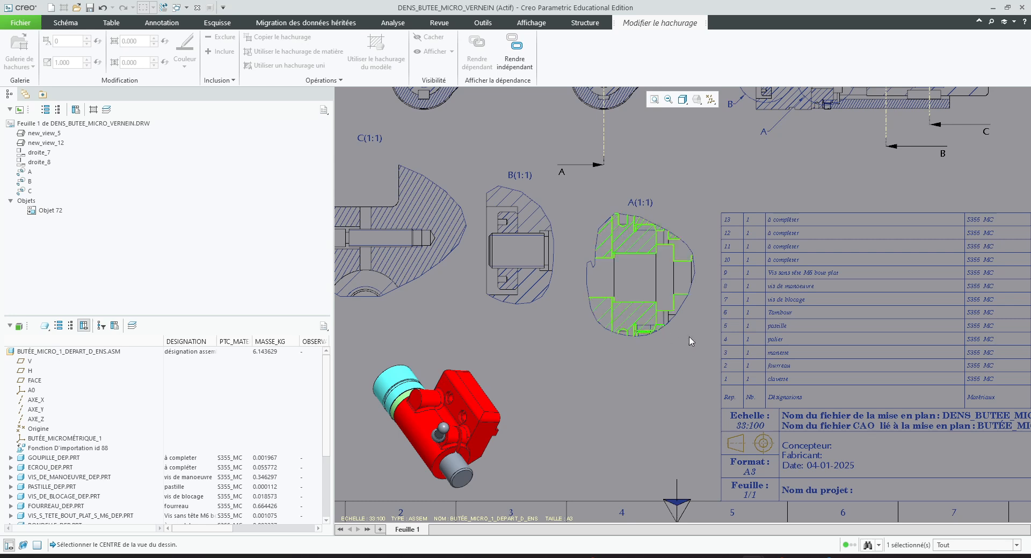
pyautogui.click(675, 358)
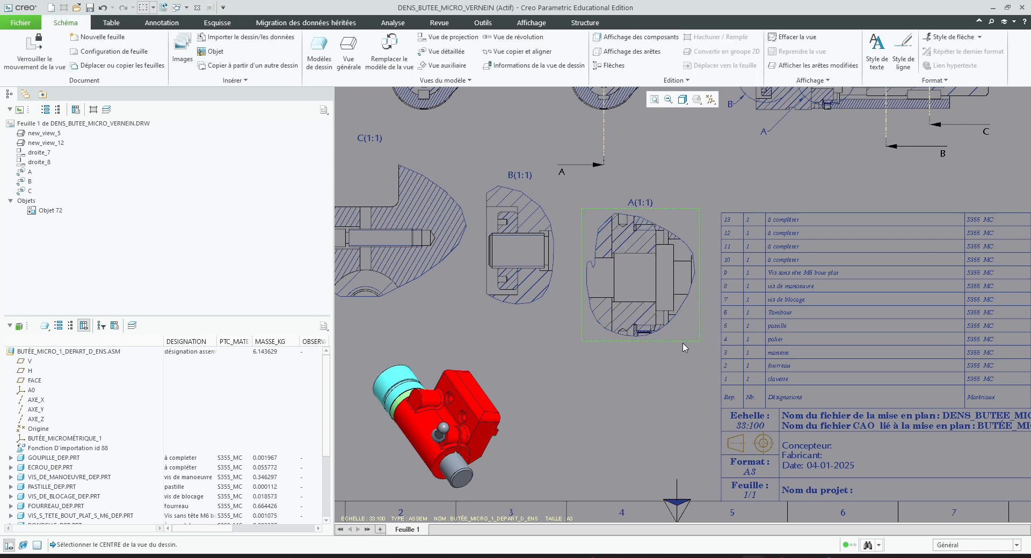
pyautogui.click(684, 347)
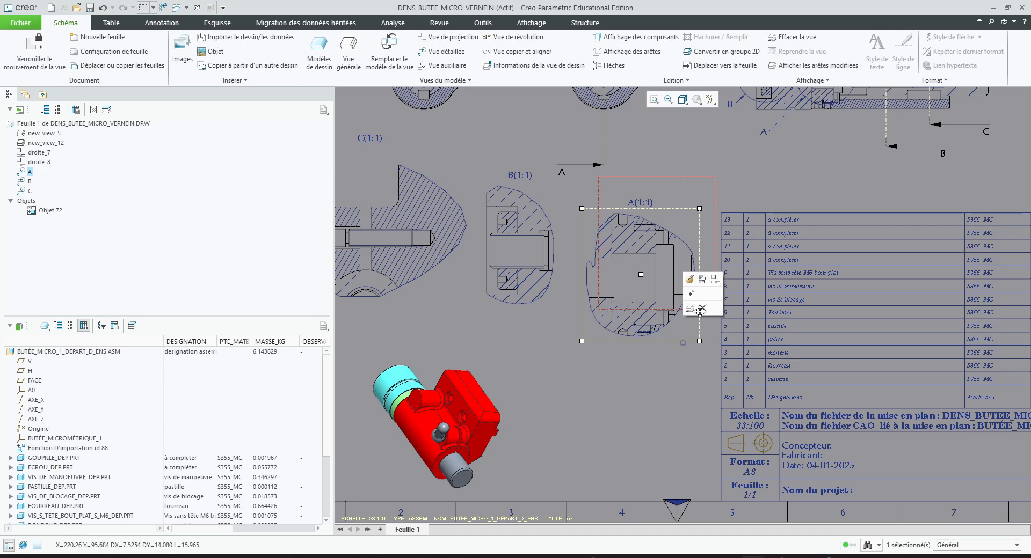
pyautogui.moveTo(700, 311); pyautogui.dragTo(716, 278)
# - Move the perspective view up toward the detail views and give it a custom scale of 0.400
pyautogui.click(490, 427)
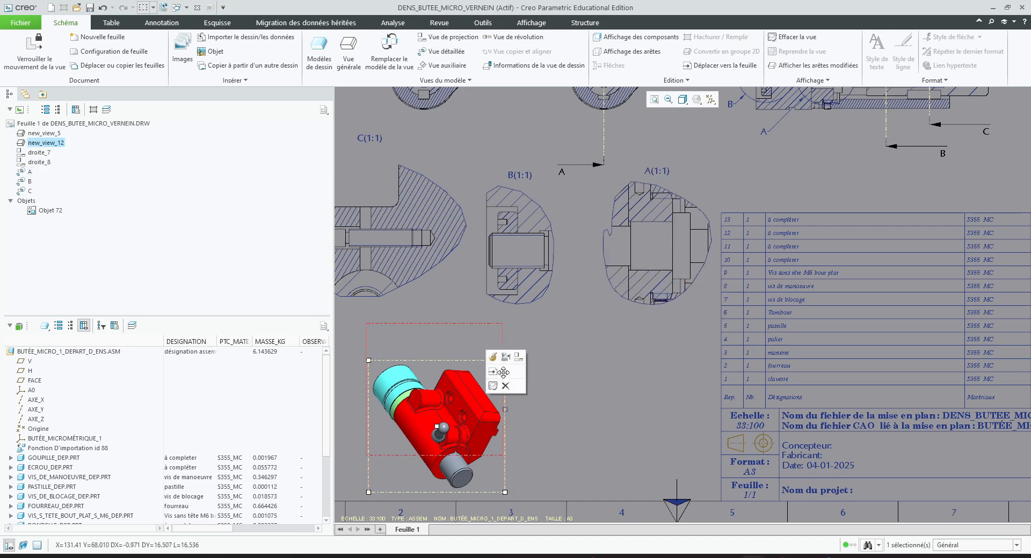
pyautogui.doubleClick(497, 363)
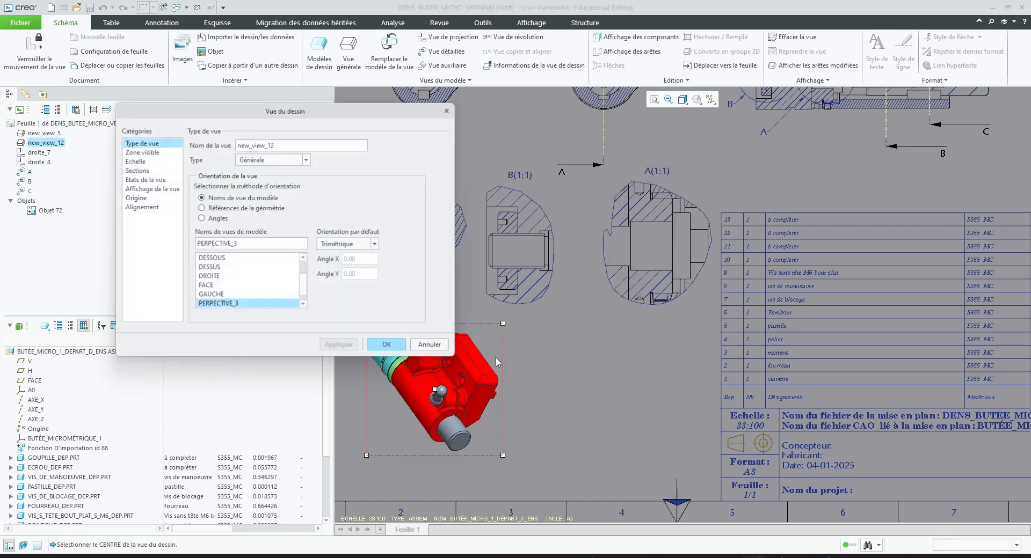
pyautogui.click(148, 171)
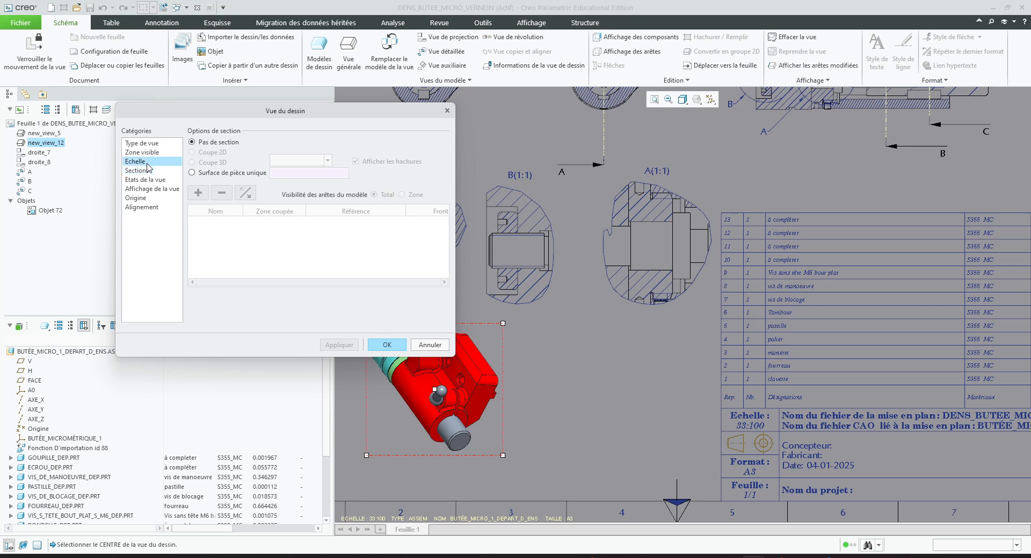
pyautogui.click(147, 164)
pyautogui.click(223, 156)
pyautogui.moveTo(306, 156); pyautogui.dragTo(295, 156)
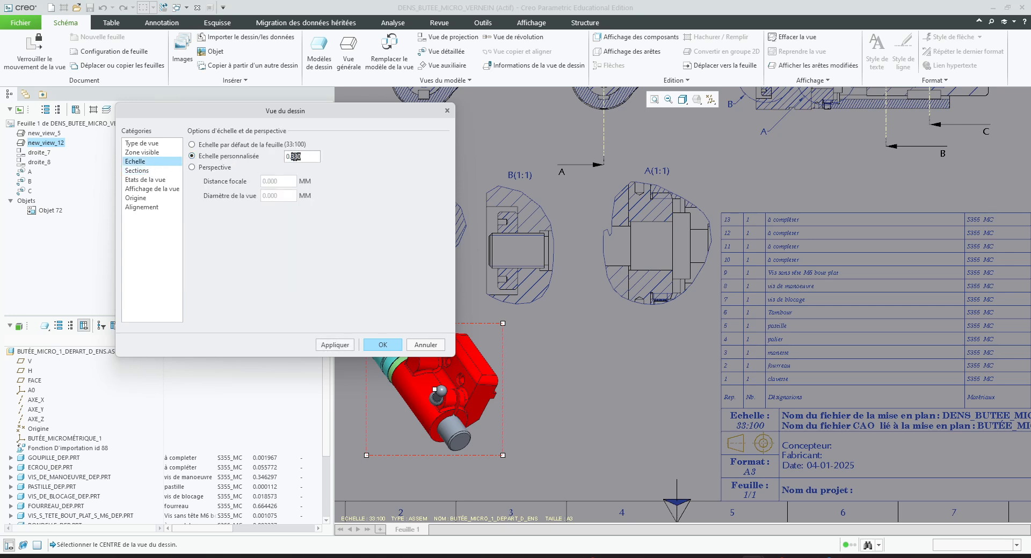
pyautogui.click(335, 345)
pyautogui.scroll(-2, 485, 359)
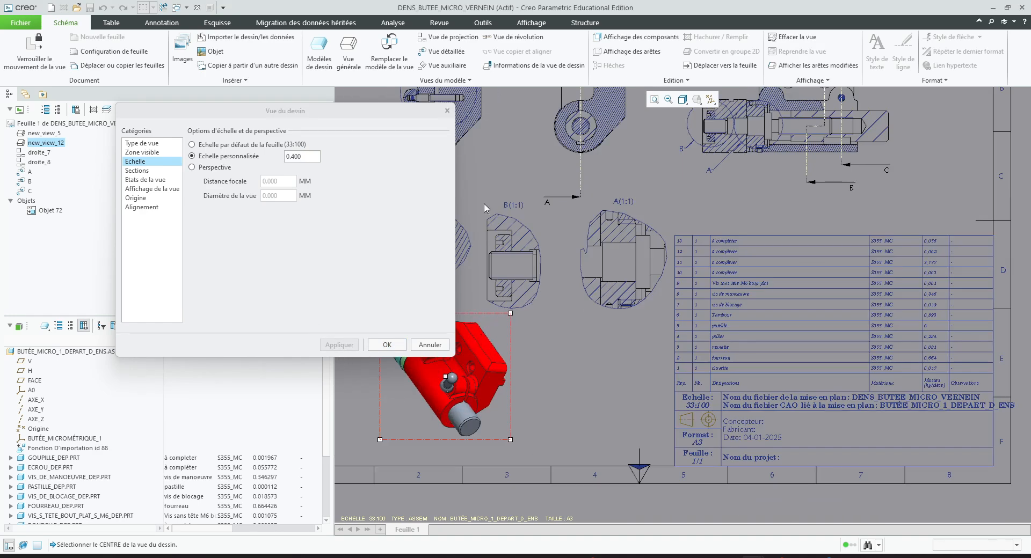
pyautogui.click(447, 111)
# - Reposition the perspective view left and slightly down, into the free space mainly beneath detail view C
pyautogui.scroll(-2, 506, 282)
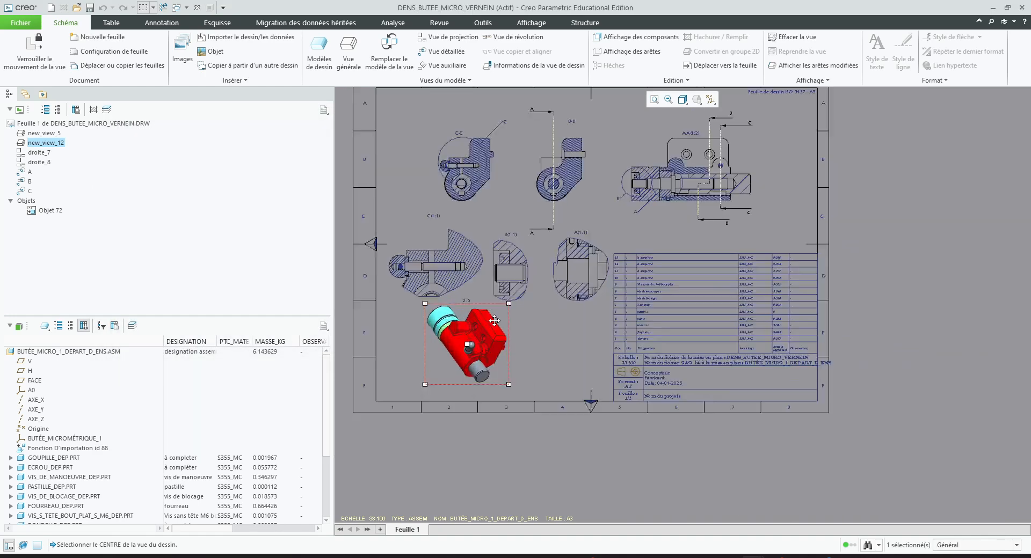
pyautogui.scroll(2, 493, 321)
pyautogui.moveTo(467, 341); pyautogui.dragTo(446, 352)
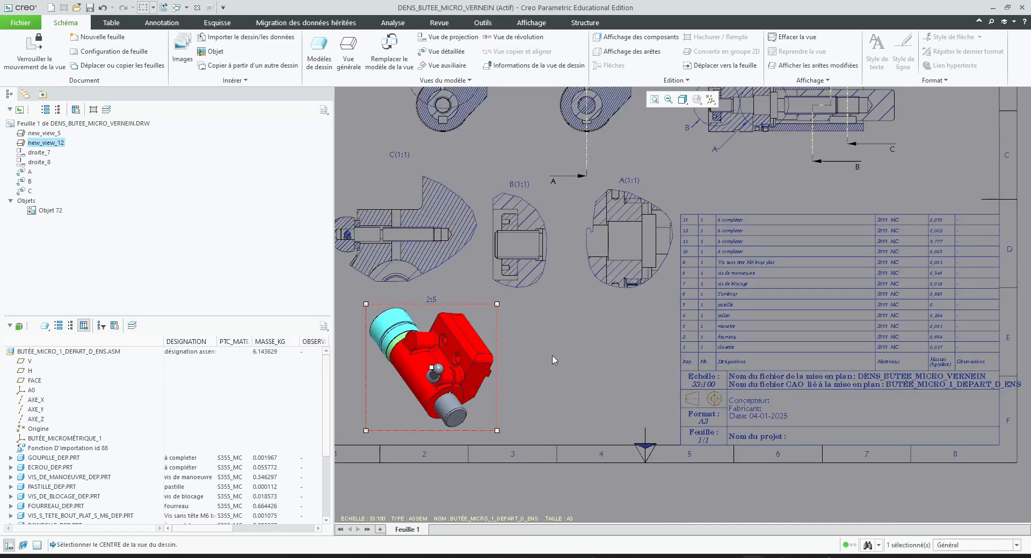